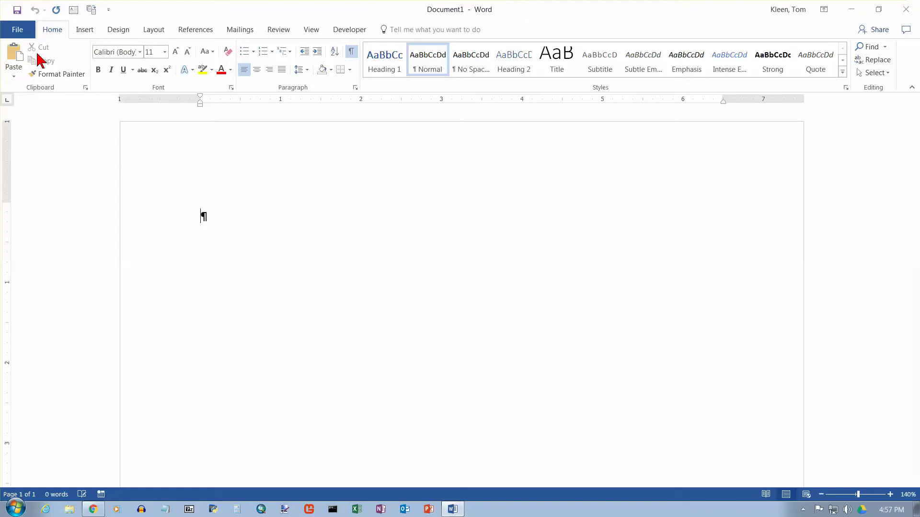
# - Open File > New and scroll the featured templates down to the Tri-fold brochure (blue) row
pyautogui.click(10, 31)
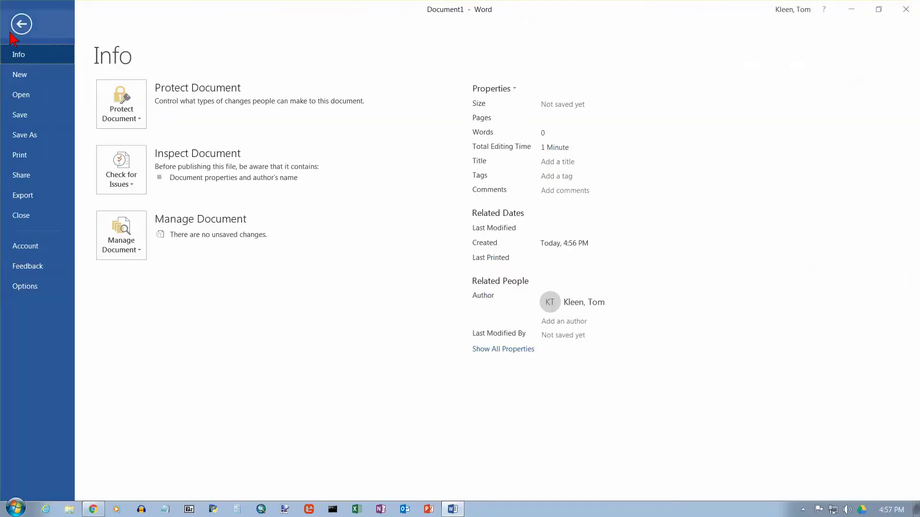
pyautogui.click(22, 76)
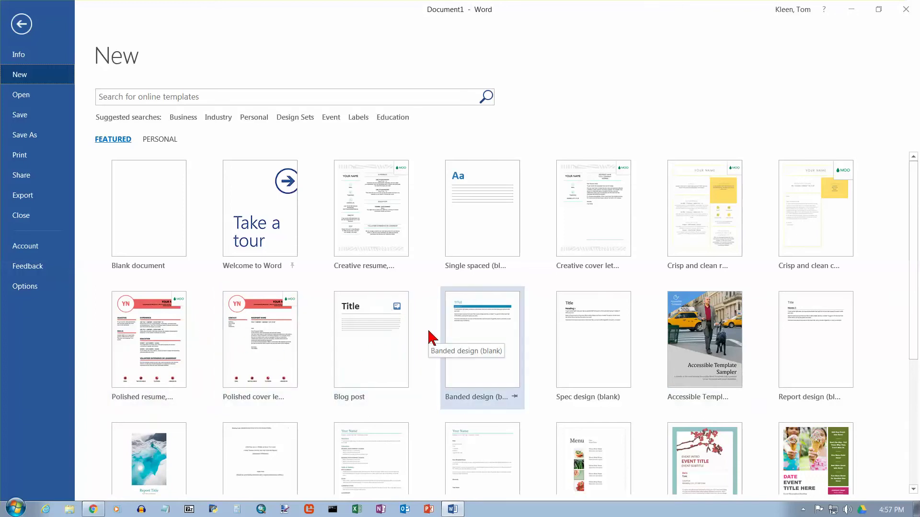
pyautogui.scroll(-3, 910, 244)
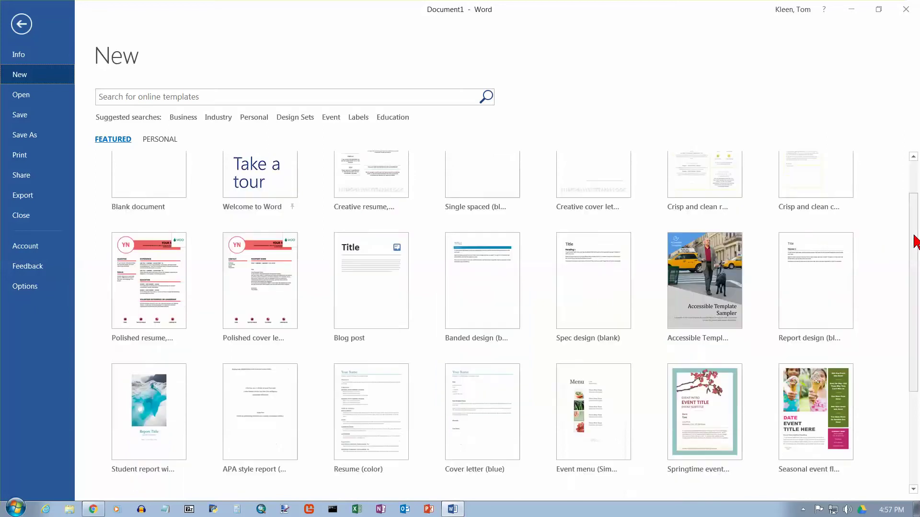
pyautogui.scroll(-3, 915, 258)
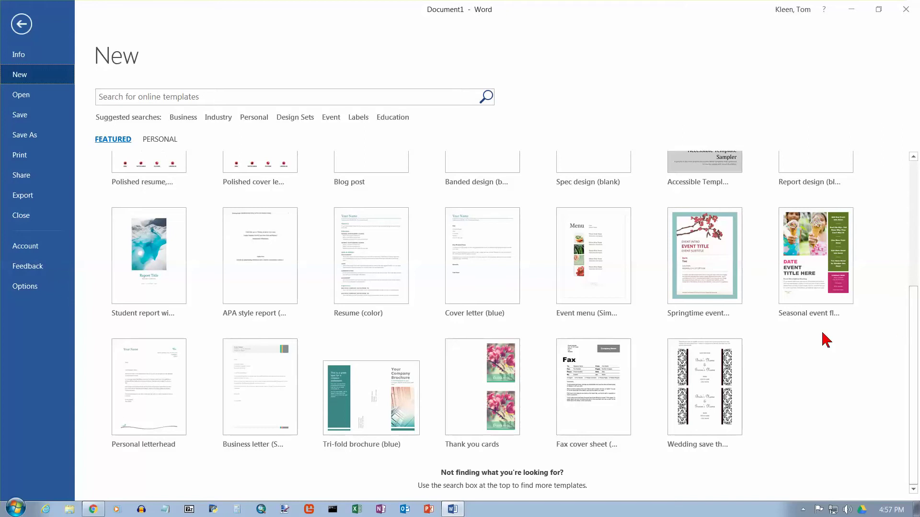
# - Preview the Tri-fold brochure (blue) template and create Document2 from it
pyautogui.click(377, 394)
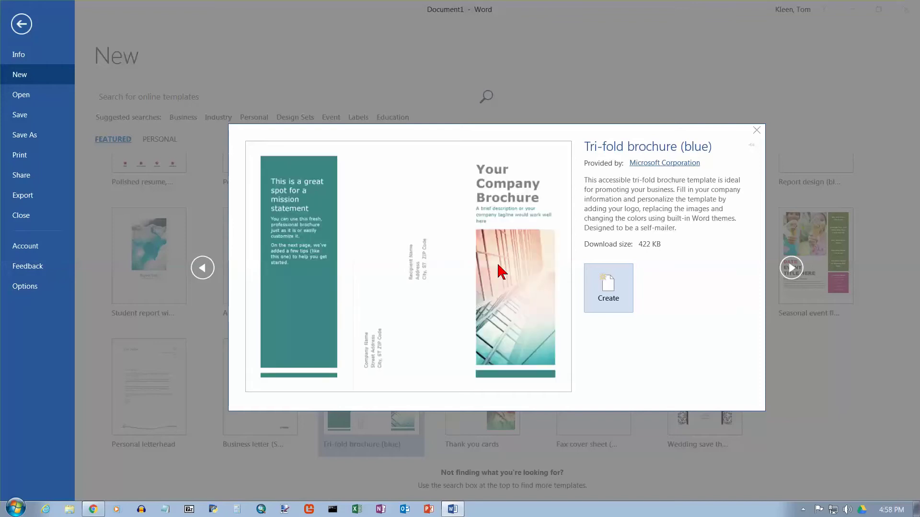
pyautogui.click(613, 288)
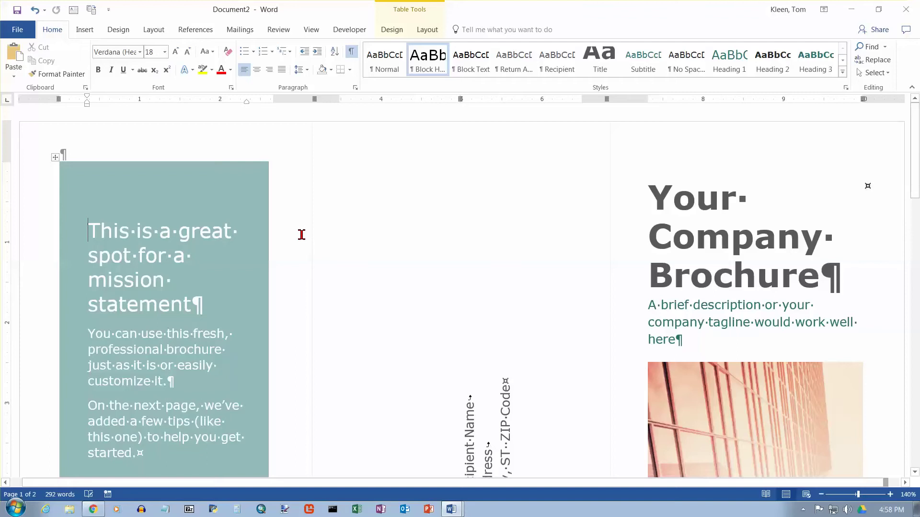
pyautogui.scroll(-3, 301, 235)
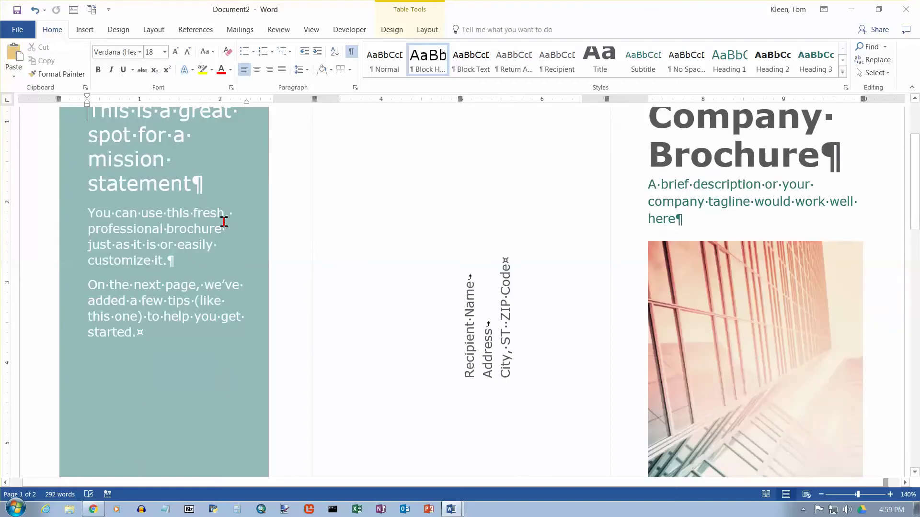
pyautogui.scroll(3, 396, 243)
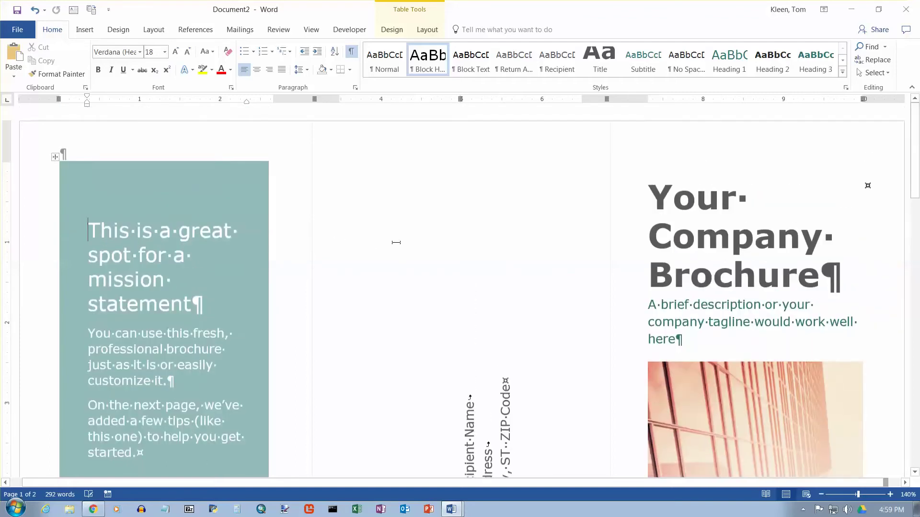
pyautogui.click(56, 159)
pyautogui.scroll(-6, 622, 298)
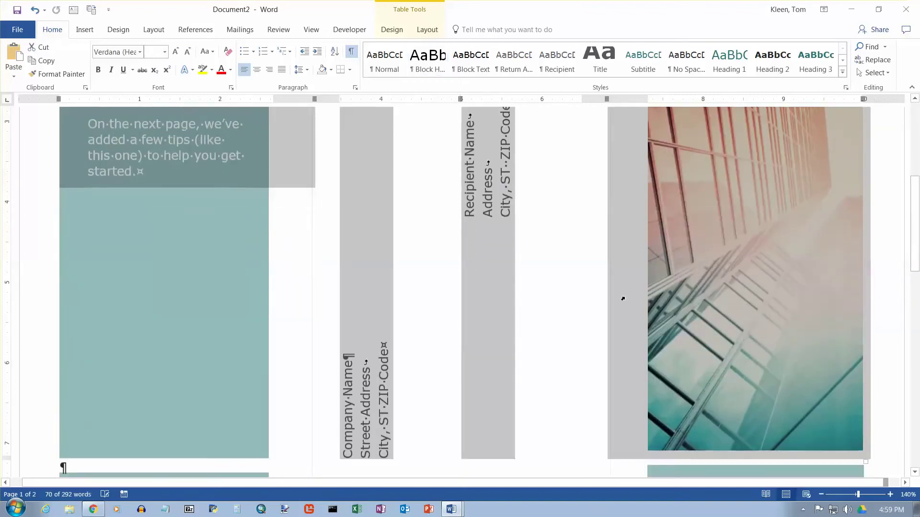
pyautogui.scroll(6, 620, 296)
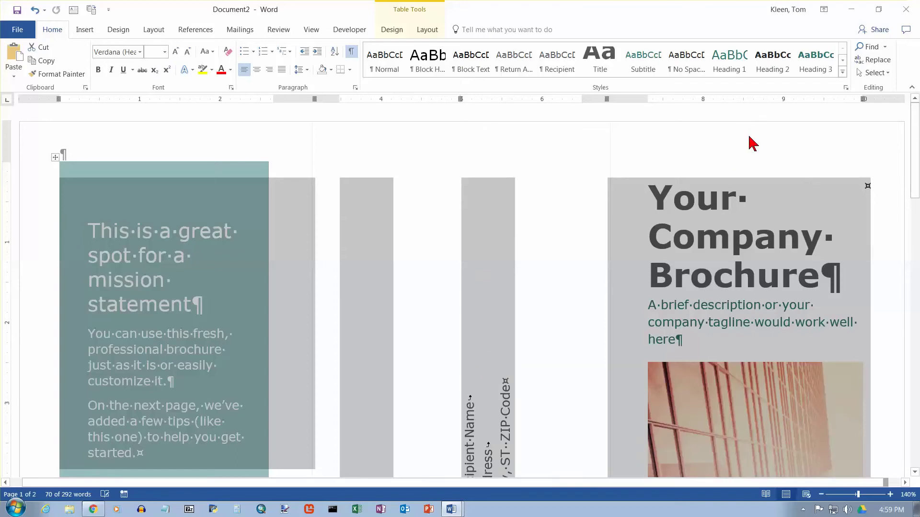
# - Select the 'Your Company Brochure' title and type 'jkjkjk' over it
pyautogui.keyDown('ctrl'); pyautogui.click(745, 280); pyautogui.keyUp('ctrl')
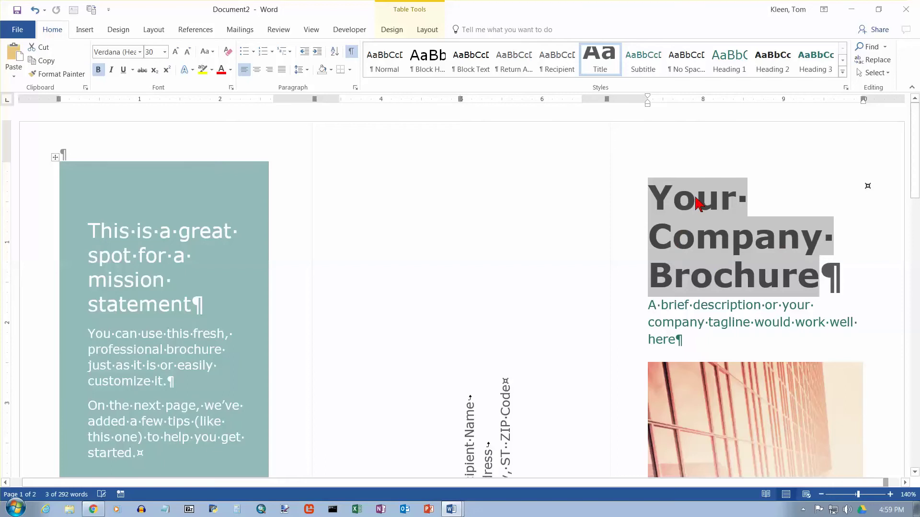
pyautogui.keyDown('ctrl'); pyautogui.click(718, 317); pyautogui.keyUp('ctrl')
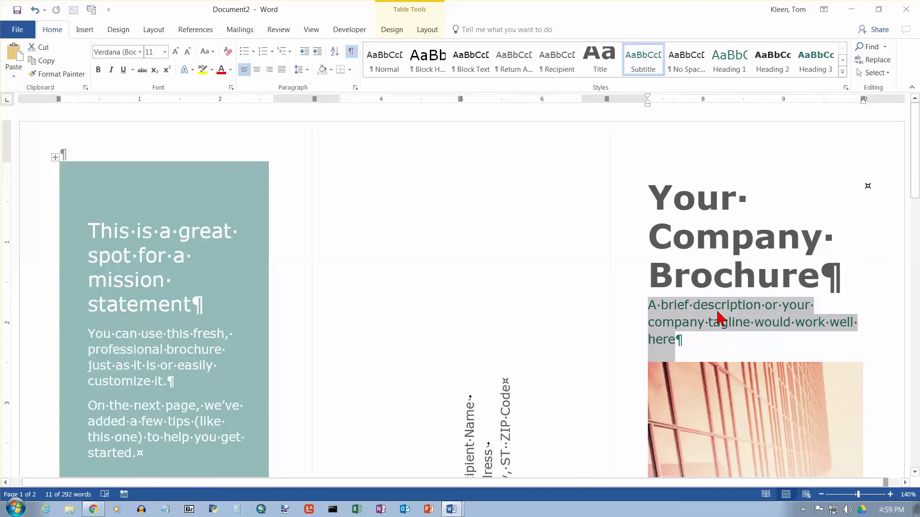
pyautogui.keyDown('ctrl'); pyautogui.click(699, 208); pyautogui.keyUp('ctrl')
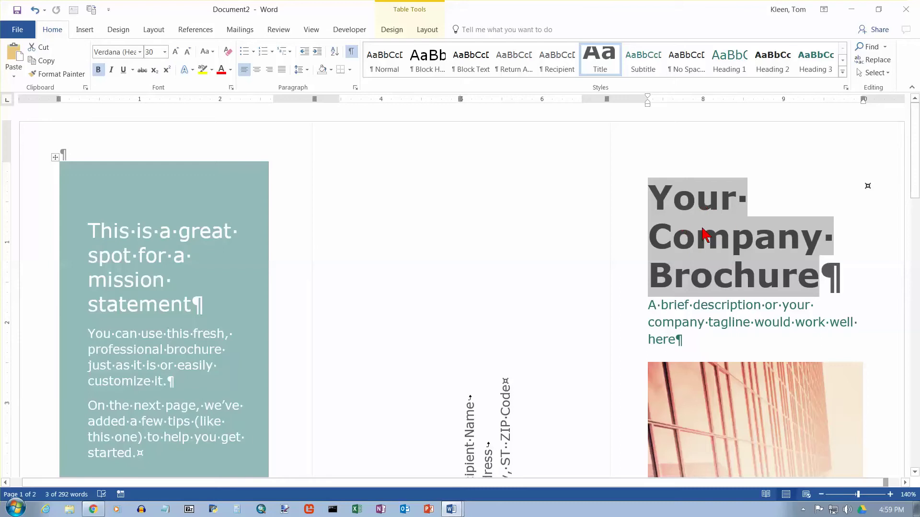
pyautogui.write('j')
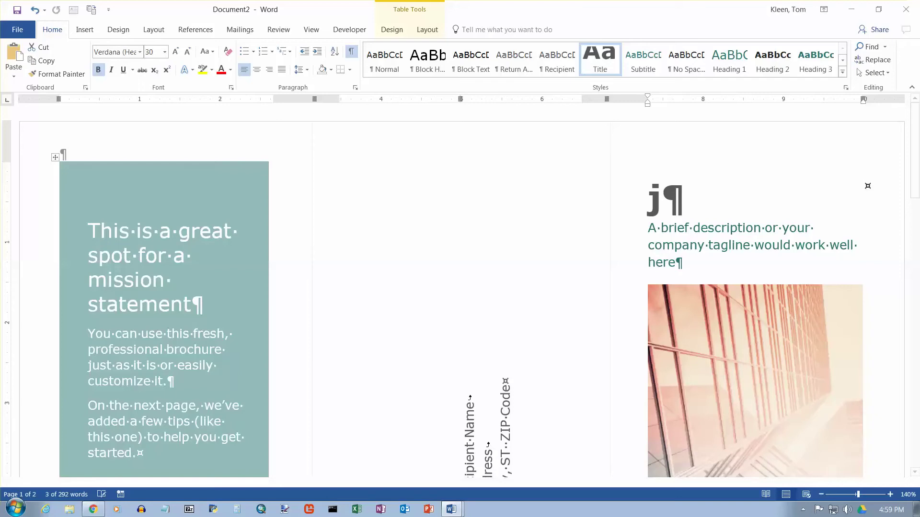
pyautogui.write('kjkjk')
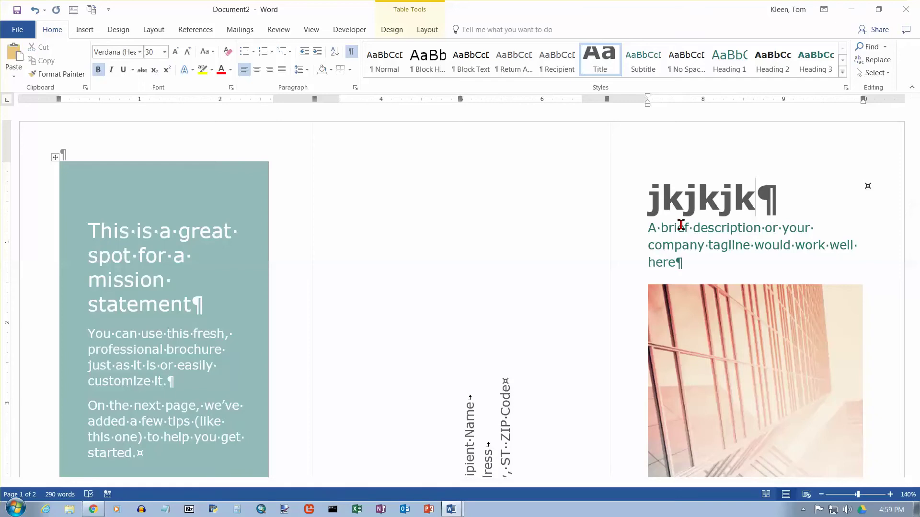
pyautogui.tripleClick(135, 257)
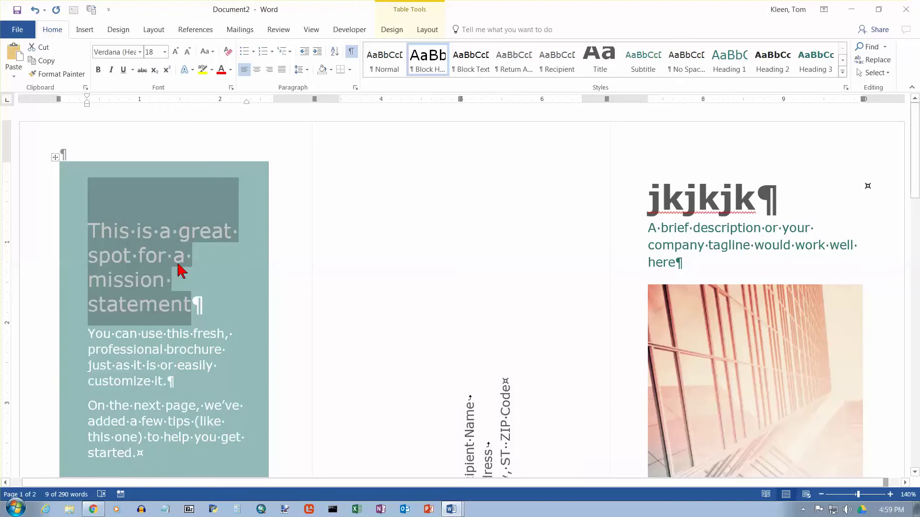
pyautogui.scroll(-1, 205, 298)
pyautogui.scroll(-3, 206, 297)
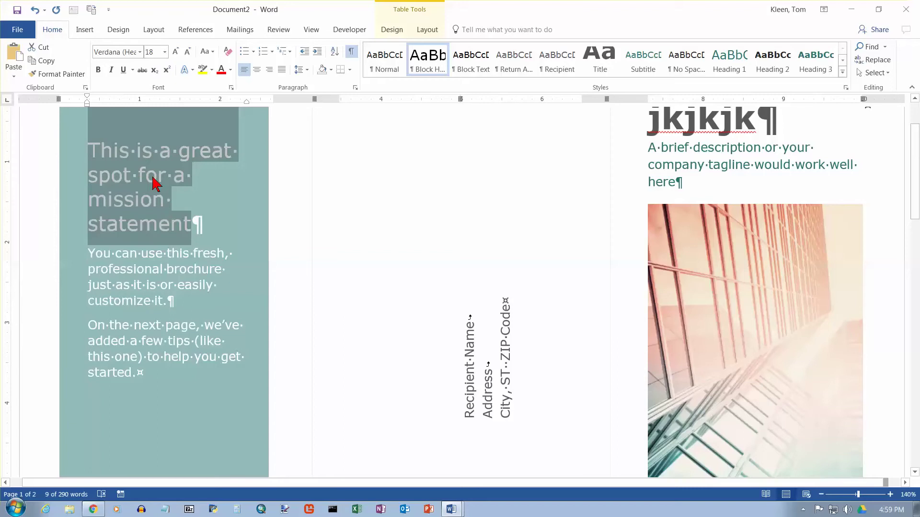
pyautogui.click(216, 277)
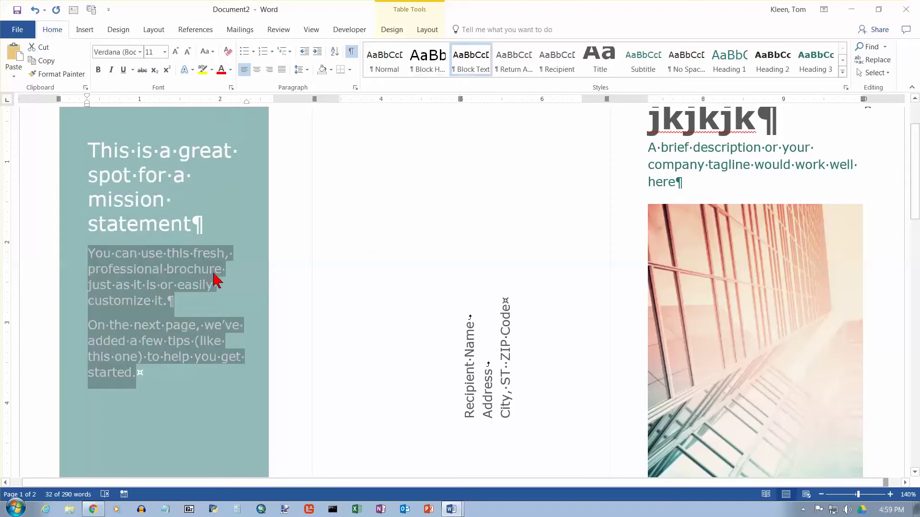
pyautogui.click(367, 282)
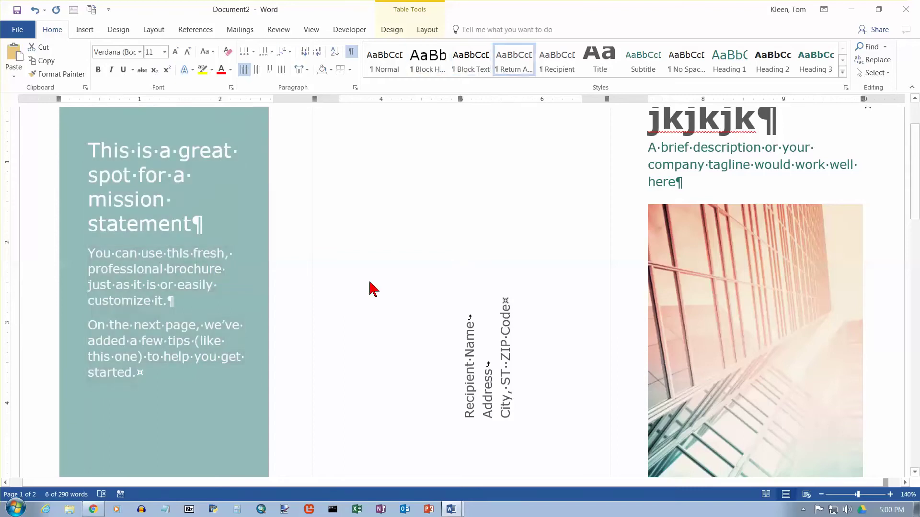
pyautogui.tripleClick(487, 330)
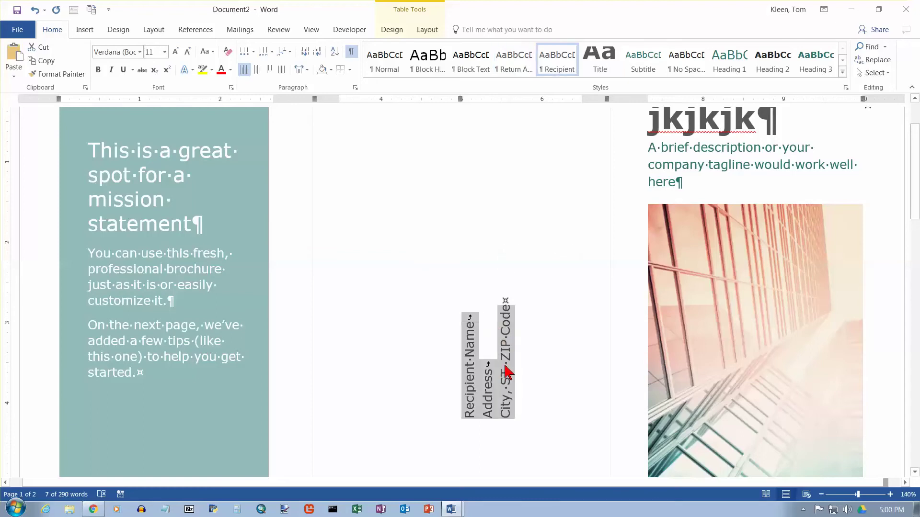
pyautogui.scroll(-3, 508, 372)
pyautogui.scroll(-1, 508, 372)
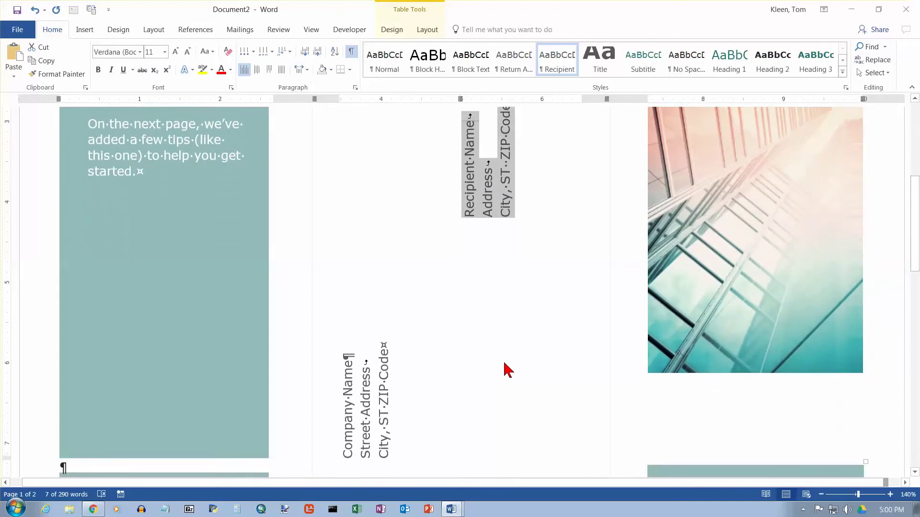
pyautogui.scroll(1, 507, 372)
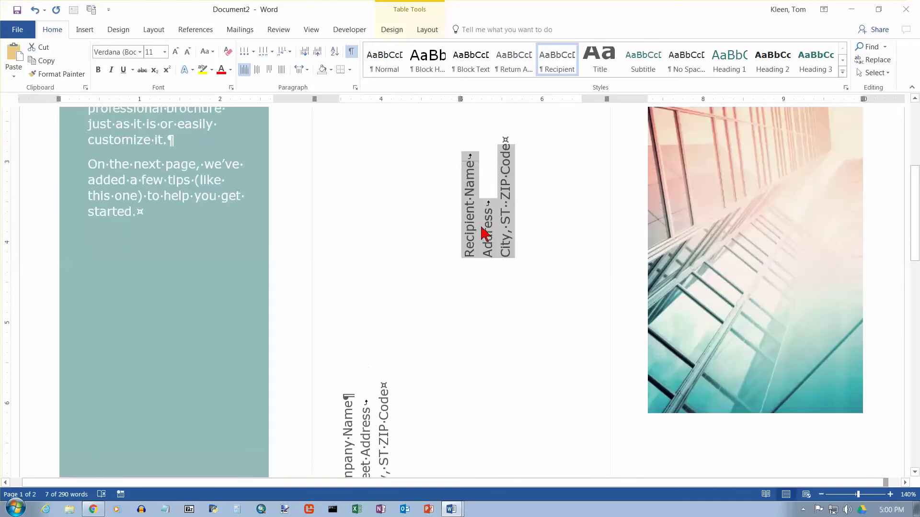
pyautogui.scroll(-1, 455, 333)
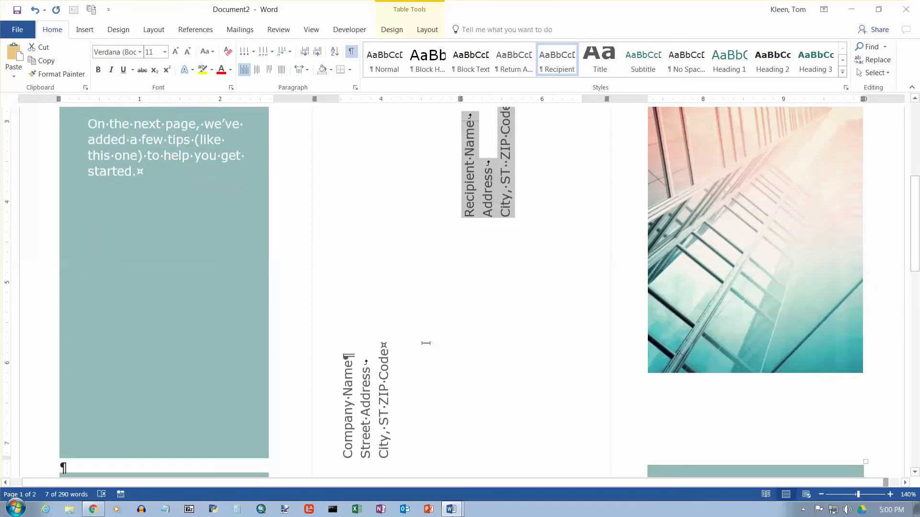
pyautogui.click(366, 397)
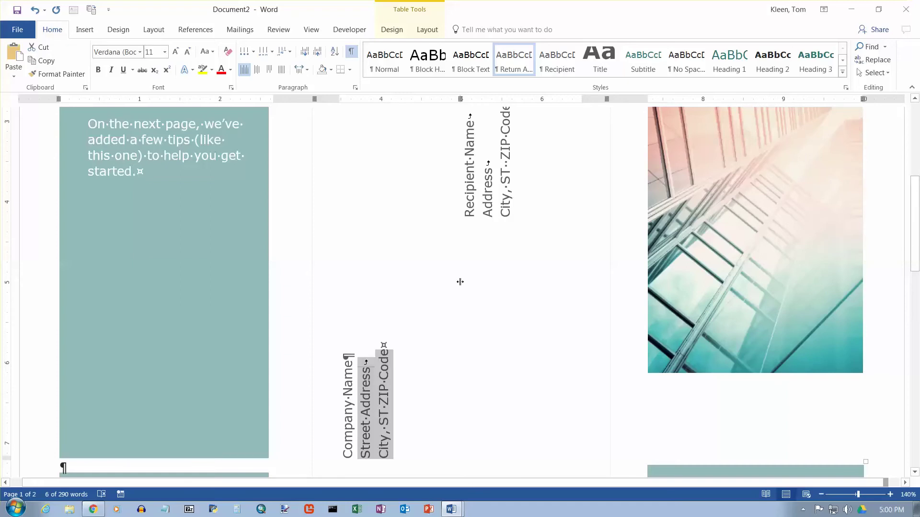
pyautogui.scroll(1, 460, 281)
pyautogui.click(489, 266)
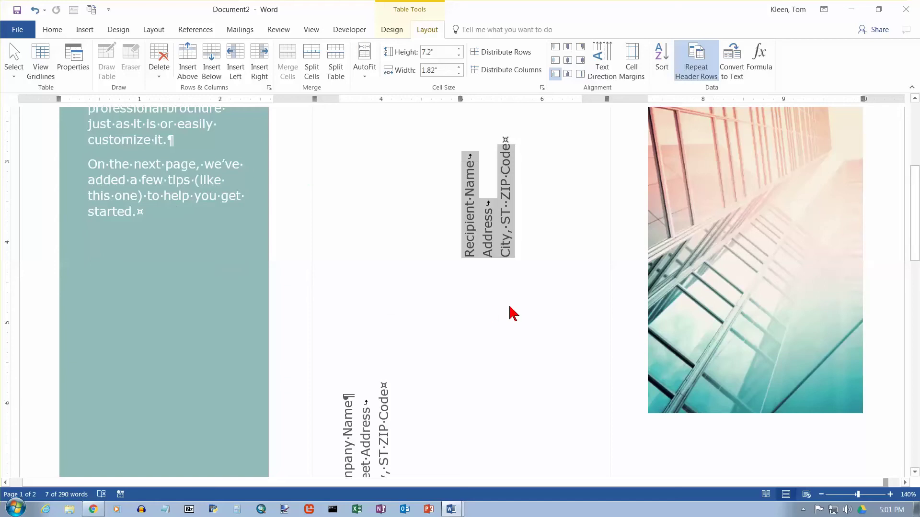
# - Scroll down the brochure and bring up the File Info page for unsaved Document2
pyautogui.scroll(-1, 513, 313)
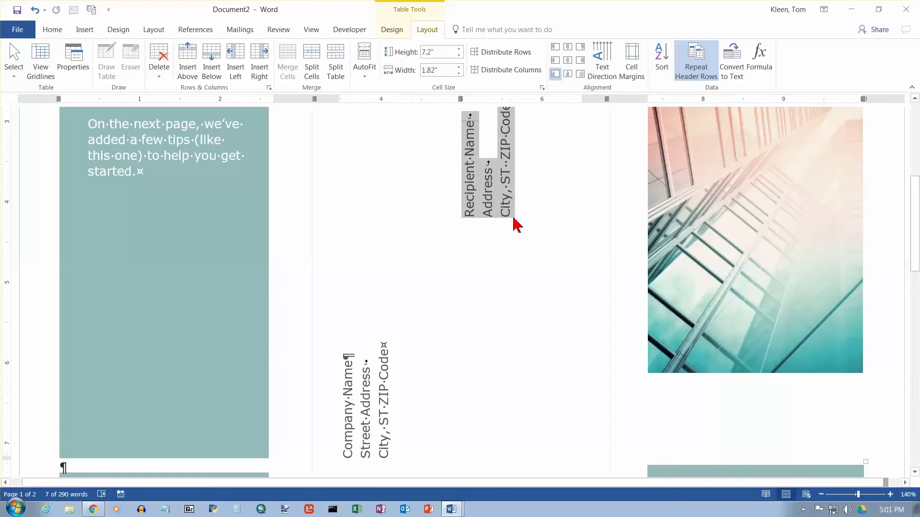
pyautogui.click(16, 30)
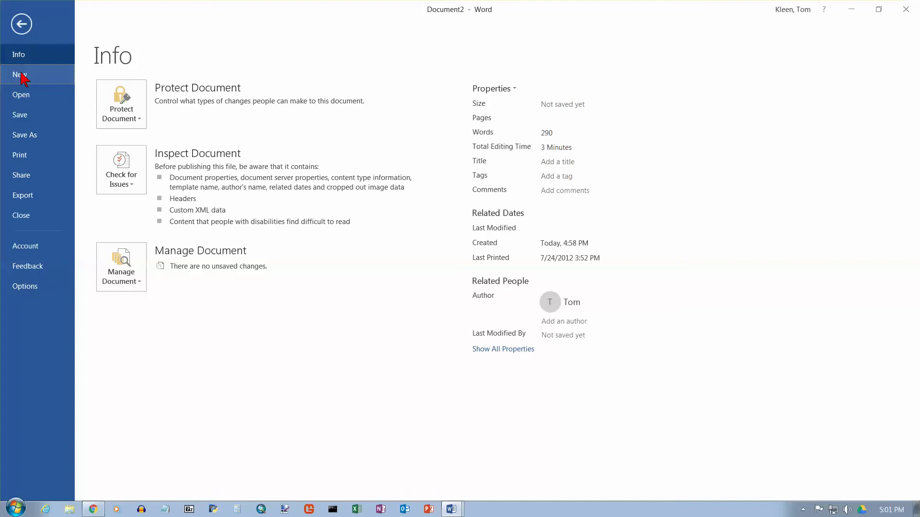
# - Go to the New page and run the suggested Business template search
pyautogui.click(21, 76)
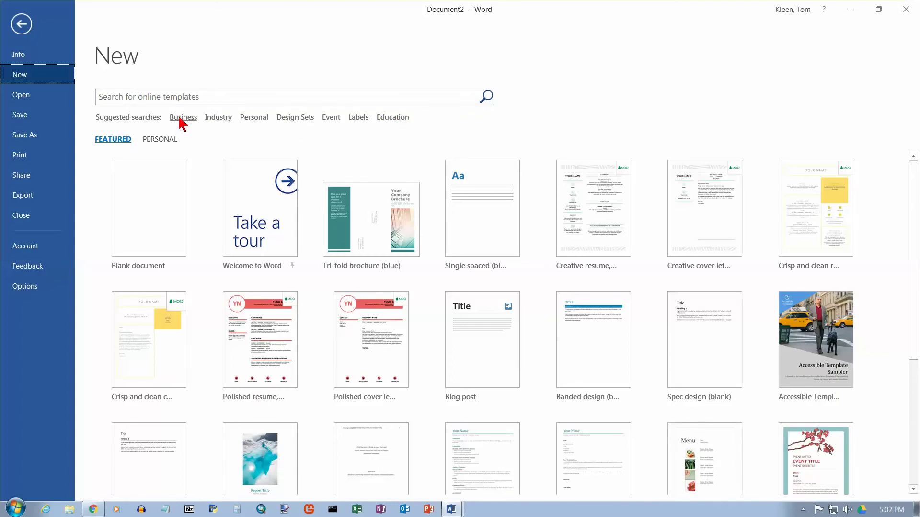
pyautogui.click(180, 118)
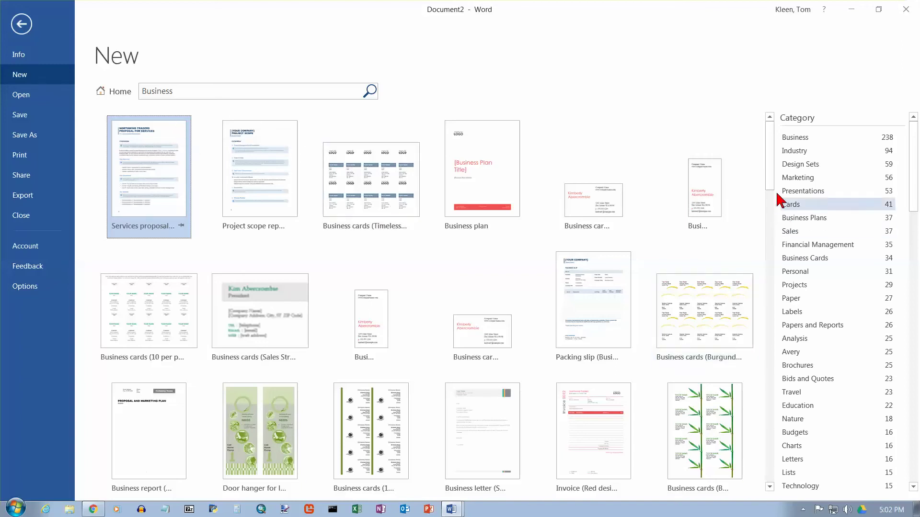
# - Browse the 238 Business template results, return to the top, and select the search text
pyautogui.moveTo(773, 176); pyautogui.dragTo(777, 247)
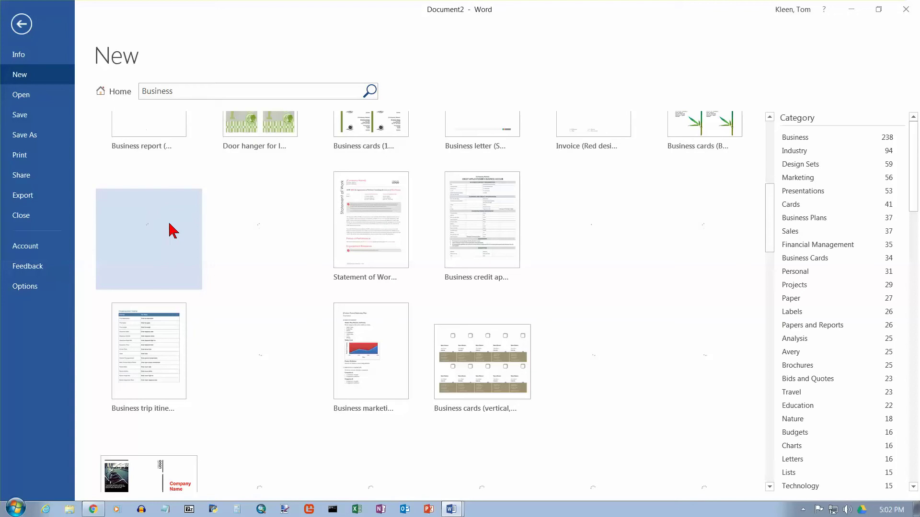
pyautogui.click(770, 140)
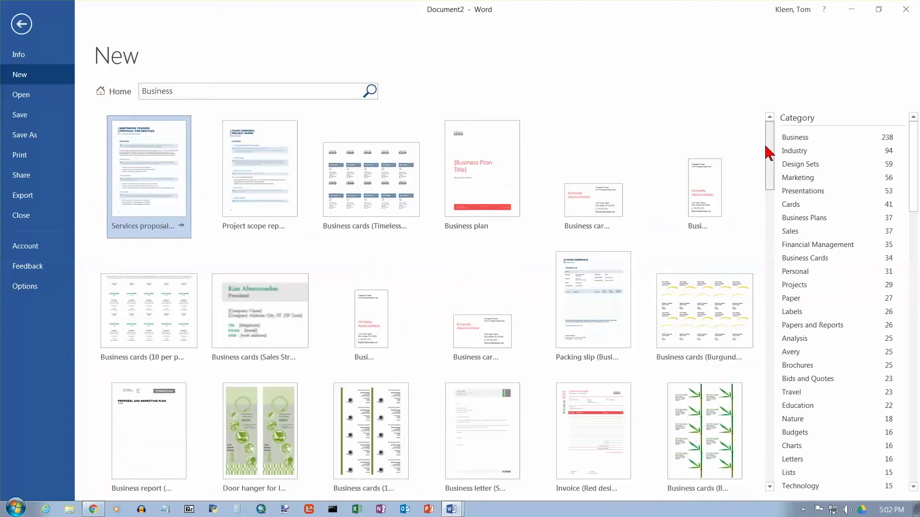
pyautogui.click(189, 91)
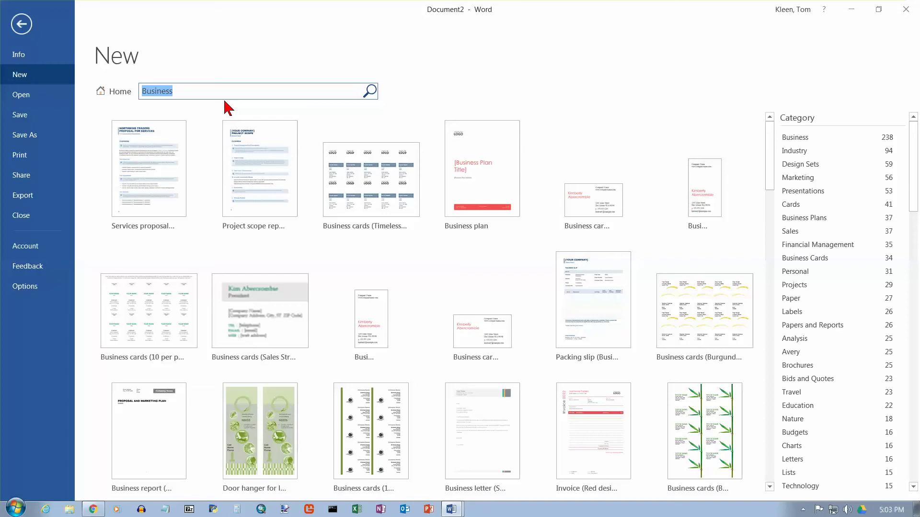
# - Search online templates for 'Business cards', then select the search box text again
pyautogui.write('Business cards')
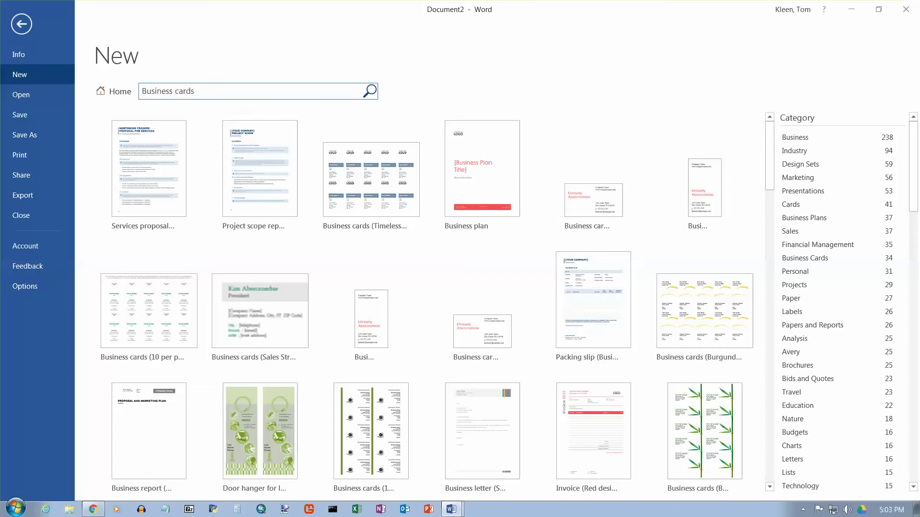
pyautogui.press('Return')
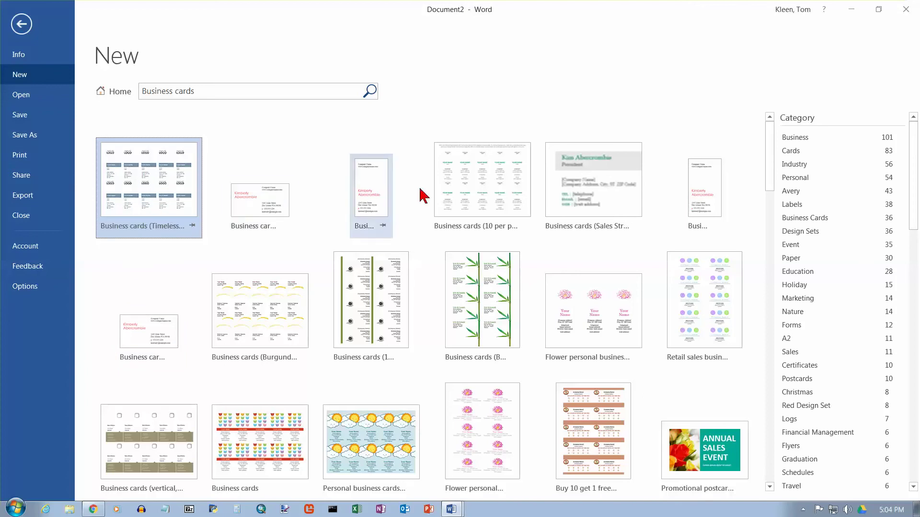
pyautogui.click(212, 91)
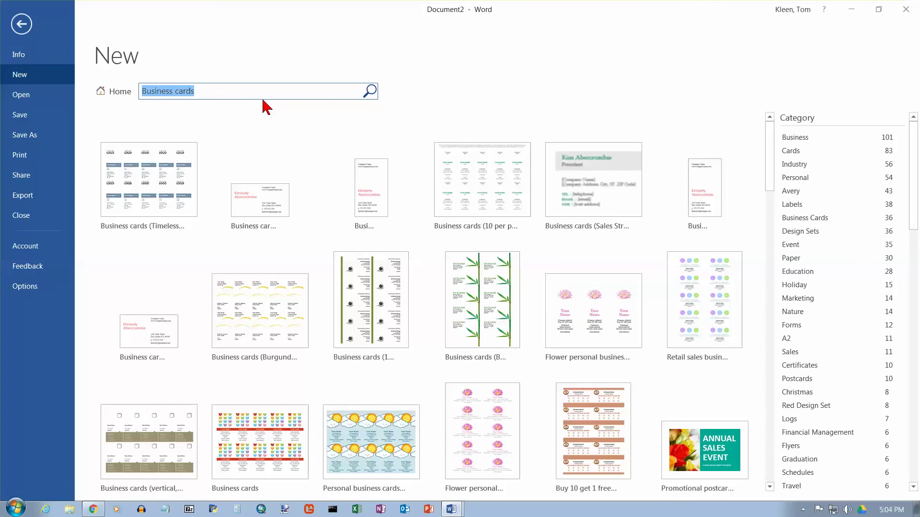
# - Search for 'Newsletter' and create Document3 from the Newsletter (Apothecary design) template
pyautogui.write('N')
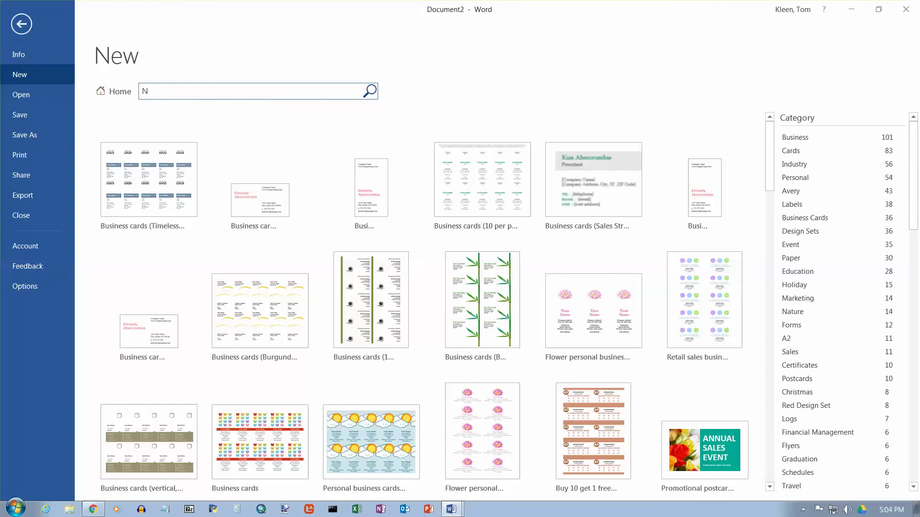
pyautogui.write('ewsletter')
pyautogui.press('Return')
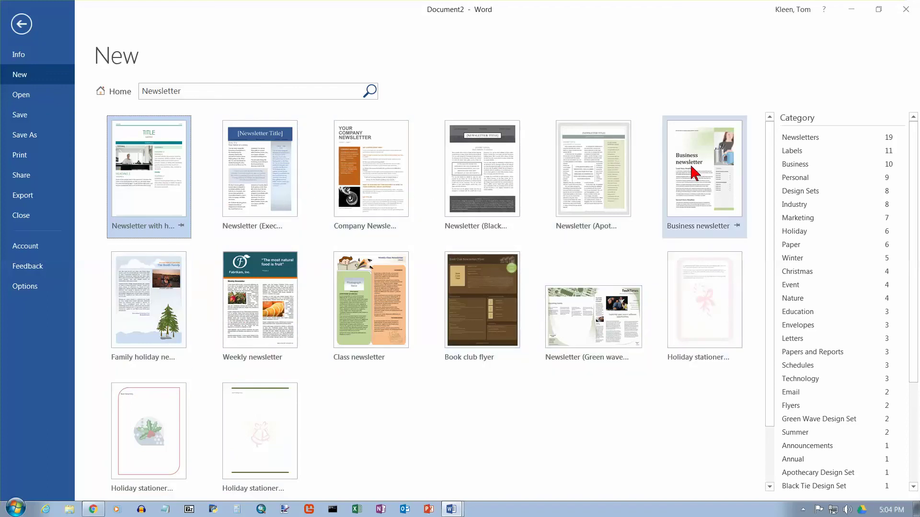
pyautogui.click(594, 181)
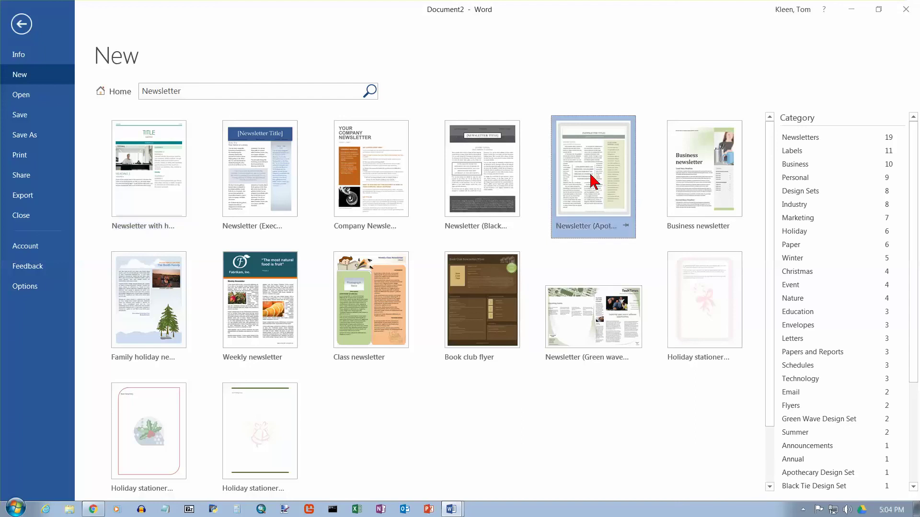
pyautogui.click(594, 181)
pyautogui.click(543, 250)
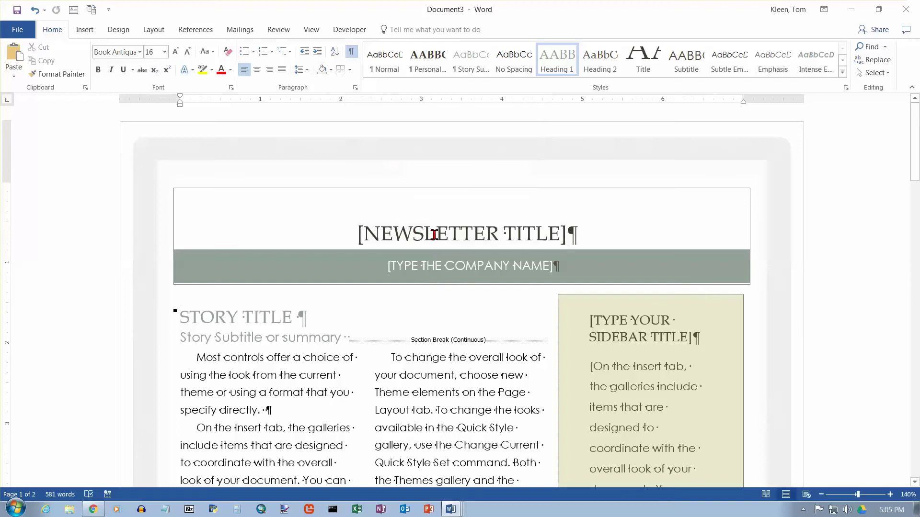
pyautogui.click(434, 235)
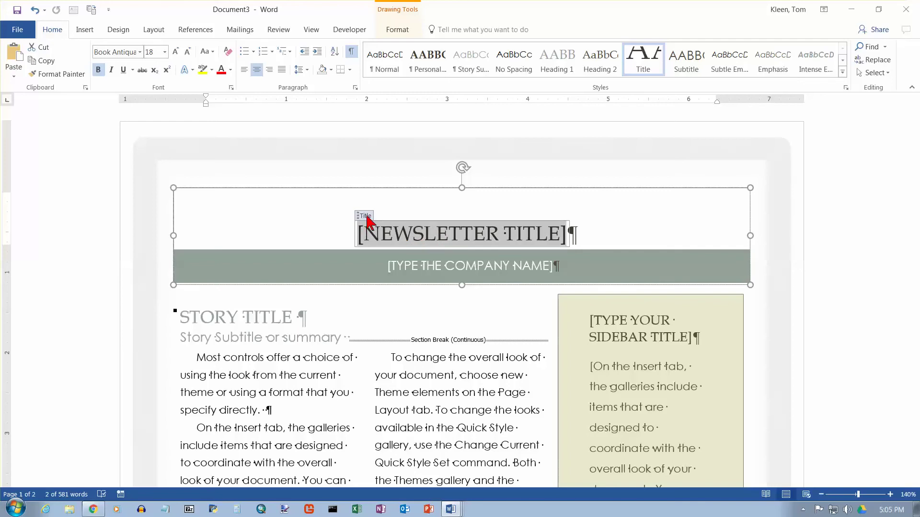
pyautogui.click(370, 217)
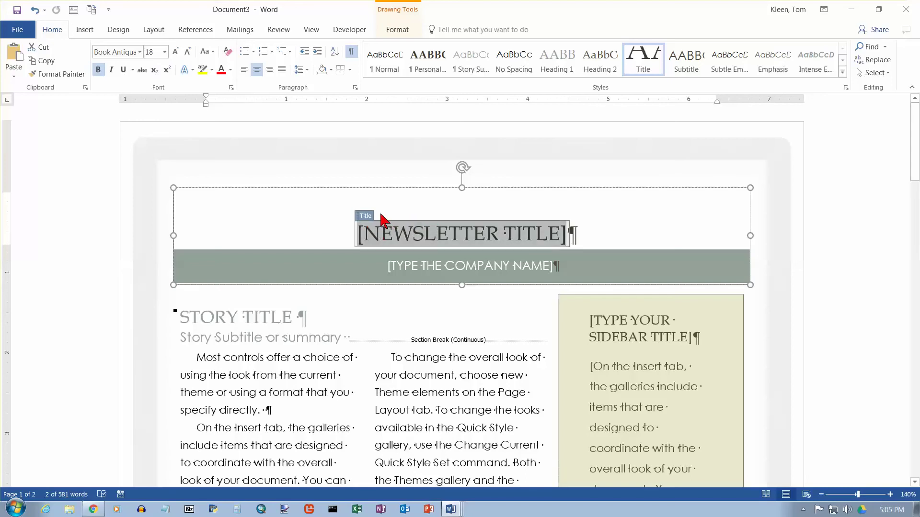
pyautogui.press('Delete')
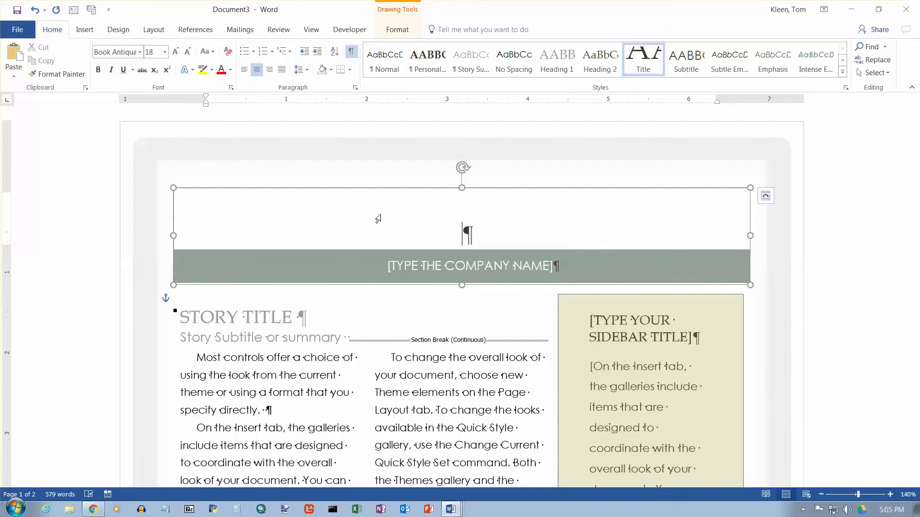
pyautogui.hotkey('ctrl', 'z')
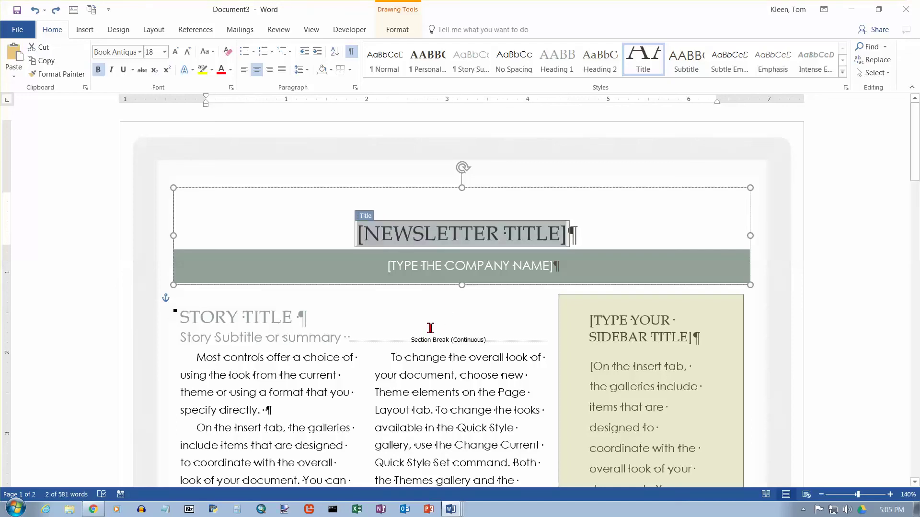
# - Scroll the newsletter page and select the two-column story body-text content control
pyautogui.scroll(-2, 436, 323)
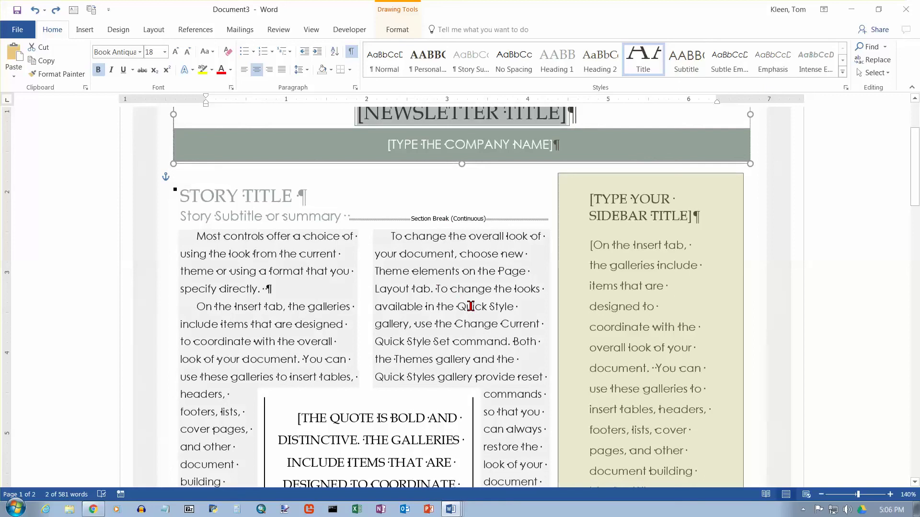
pyautogui.scroll(-3, 349, 189)
pyautogui.scroll(3, 350, 187)
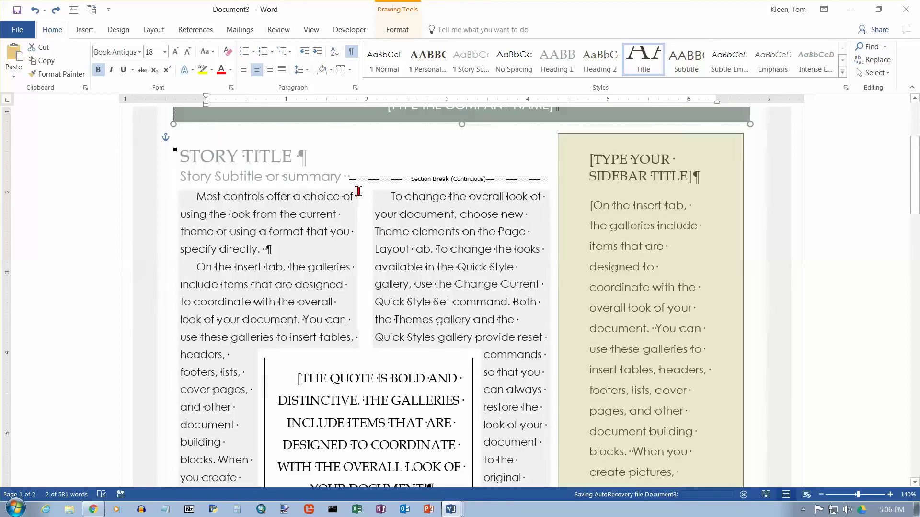
pyautogui.click(316, 220)
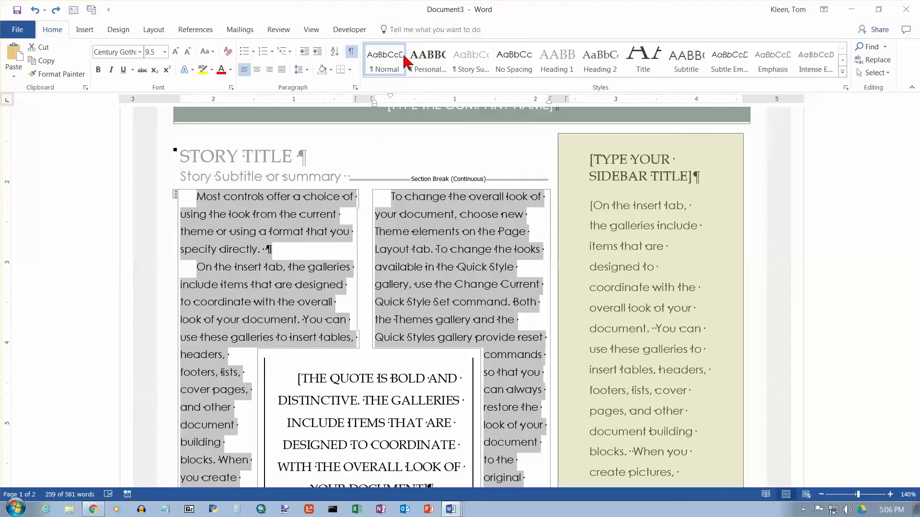
pyautogui.click(153, 29)
pyautogui.click(107, 77)
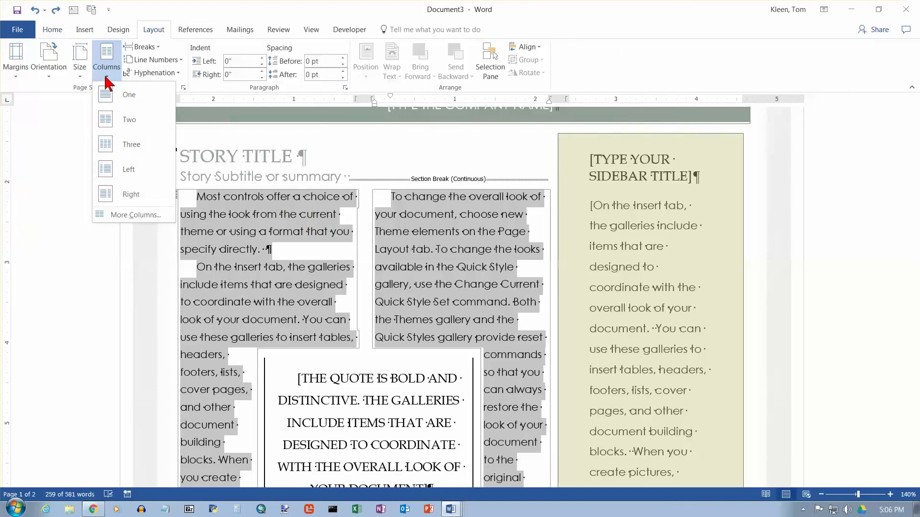
pyautogui.click(309, 203)
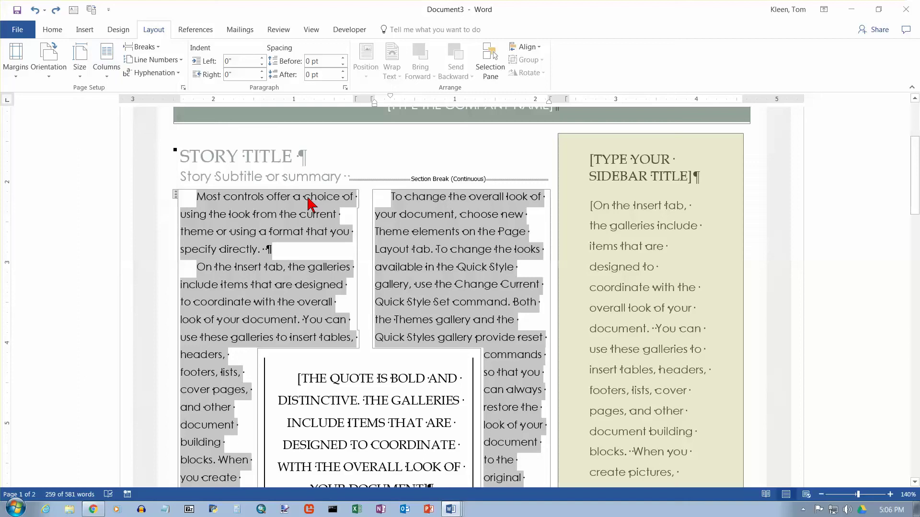
pyautogui.scroll(-4, 309, 203)
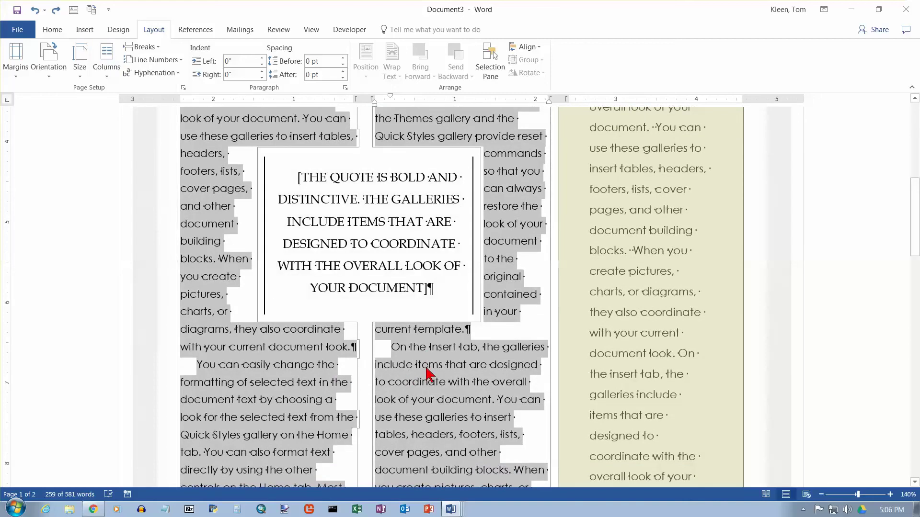
pyautogui.scroll(-2, 441, 372)
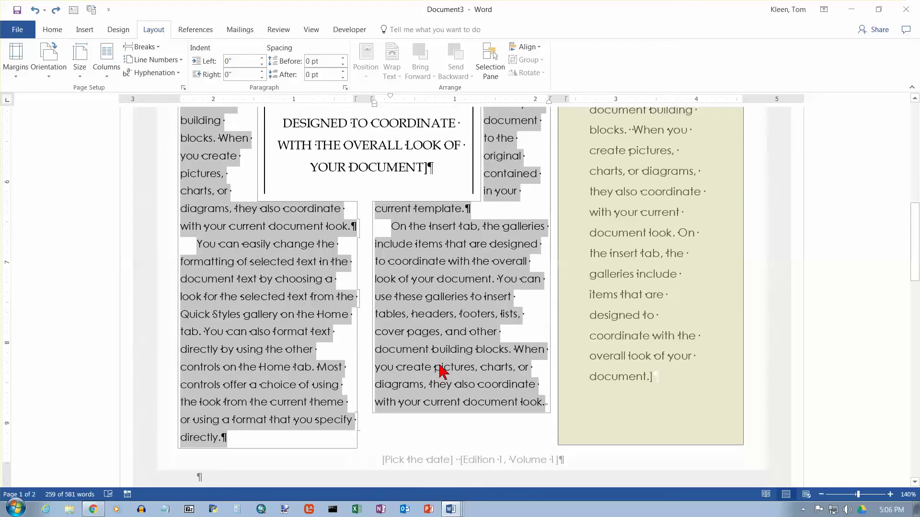
pyautogui.scroll(-1, 263, 470)
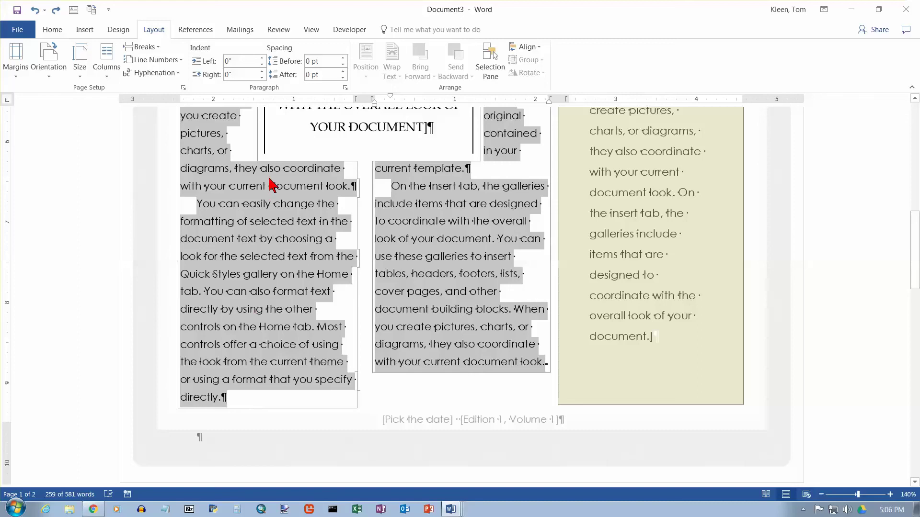
pyautogui.click(619, 330)
# - Scroll up, select the sidebar title placeholder, then the sidebar body text
pyautogui.scroll(5, 632, 329)
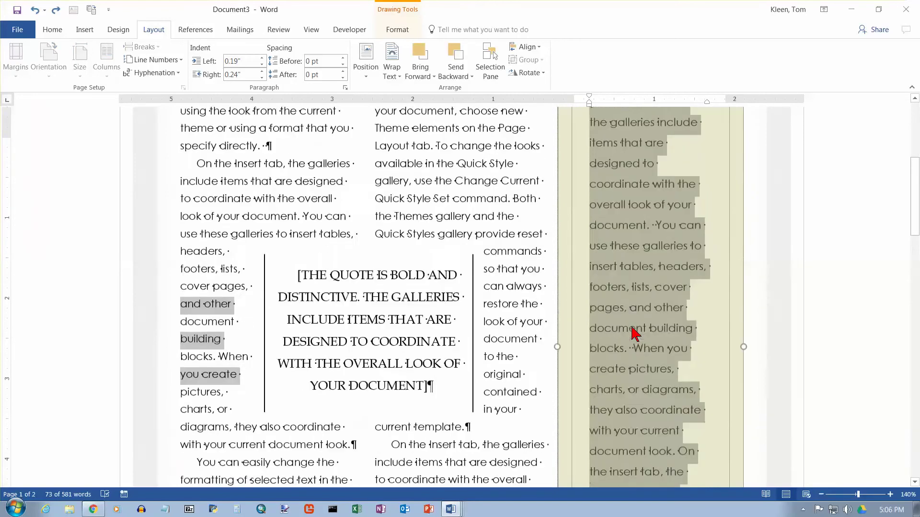
pyautogui.scroll(2, 635, 330)
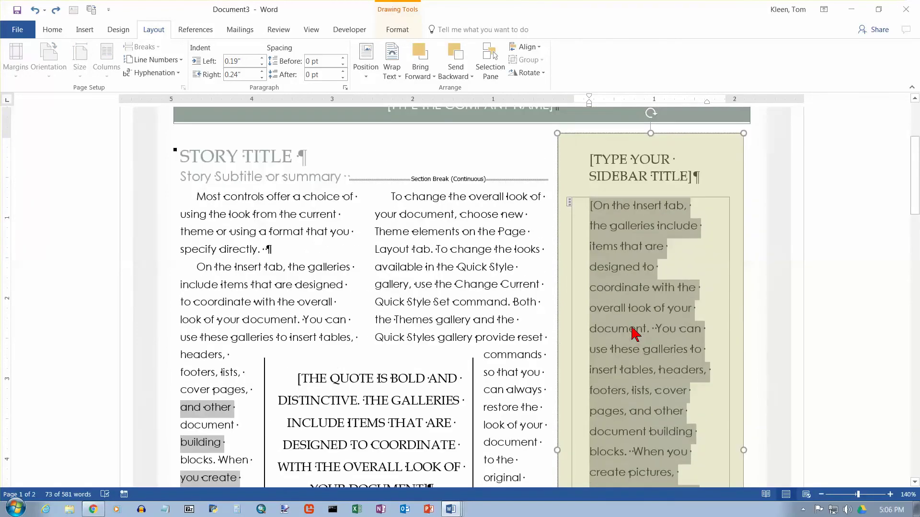
pyautogui.click(594, 160)
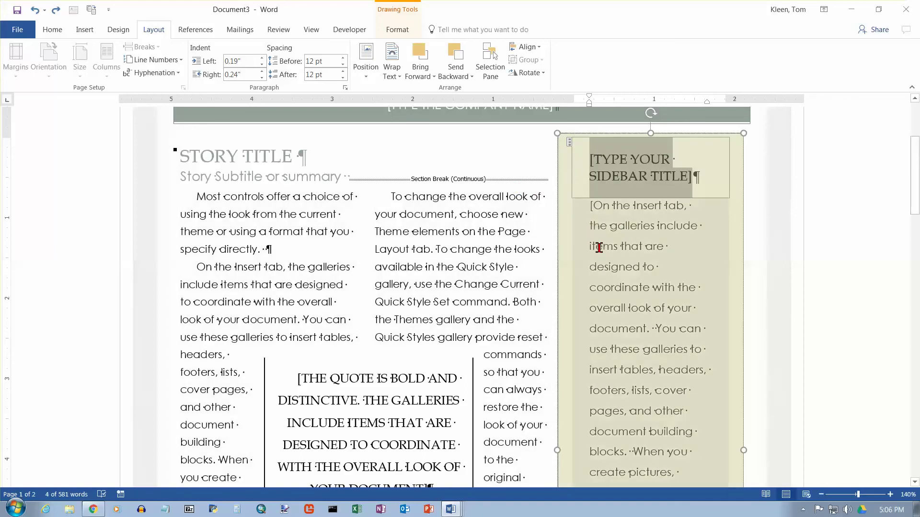
pyautogui.click(592, 213)
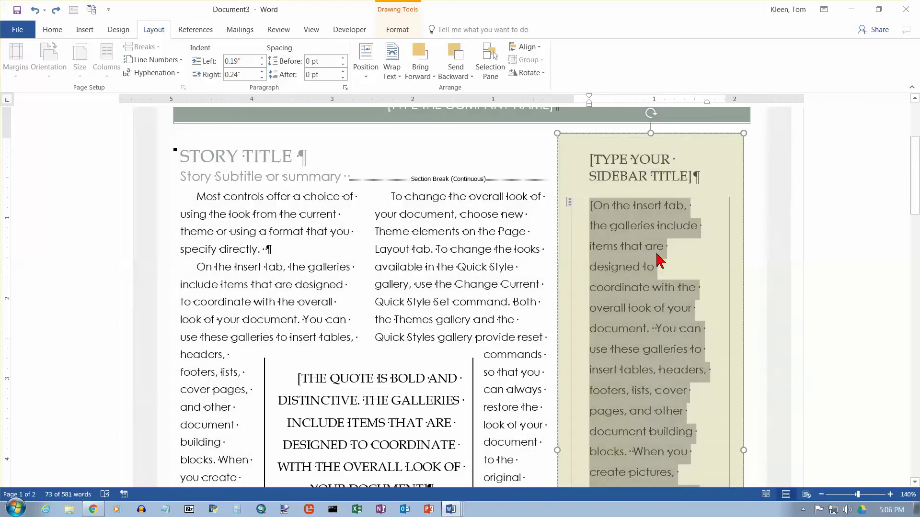